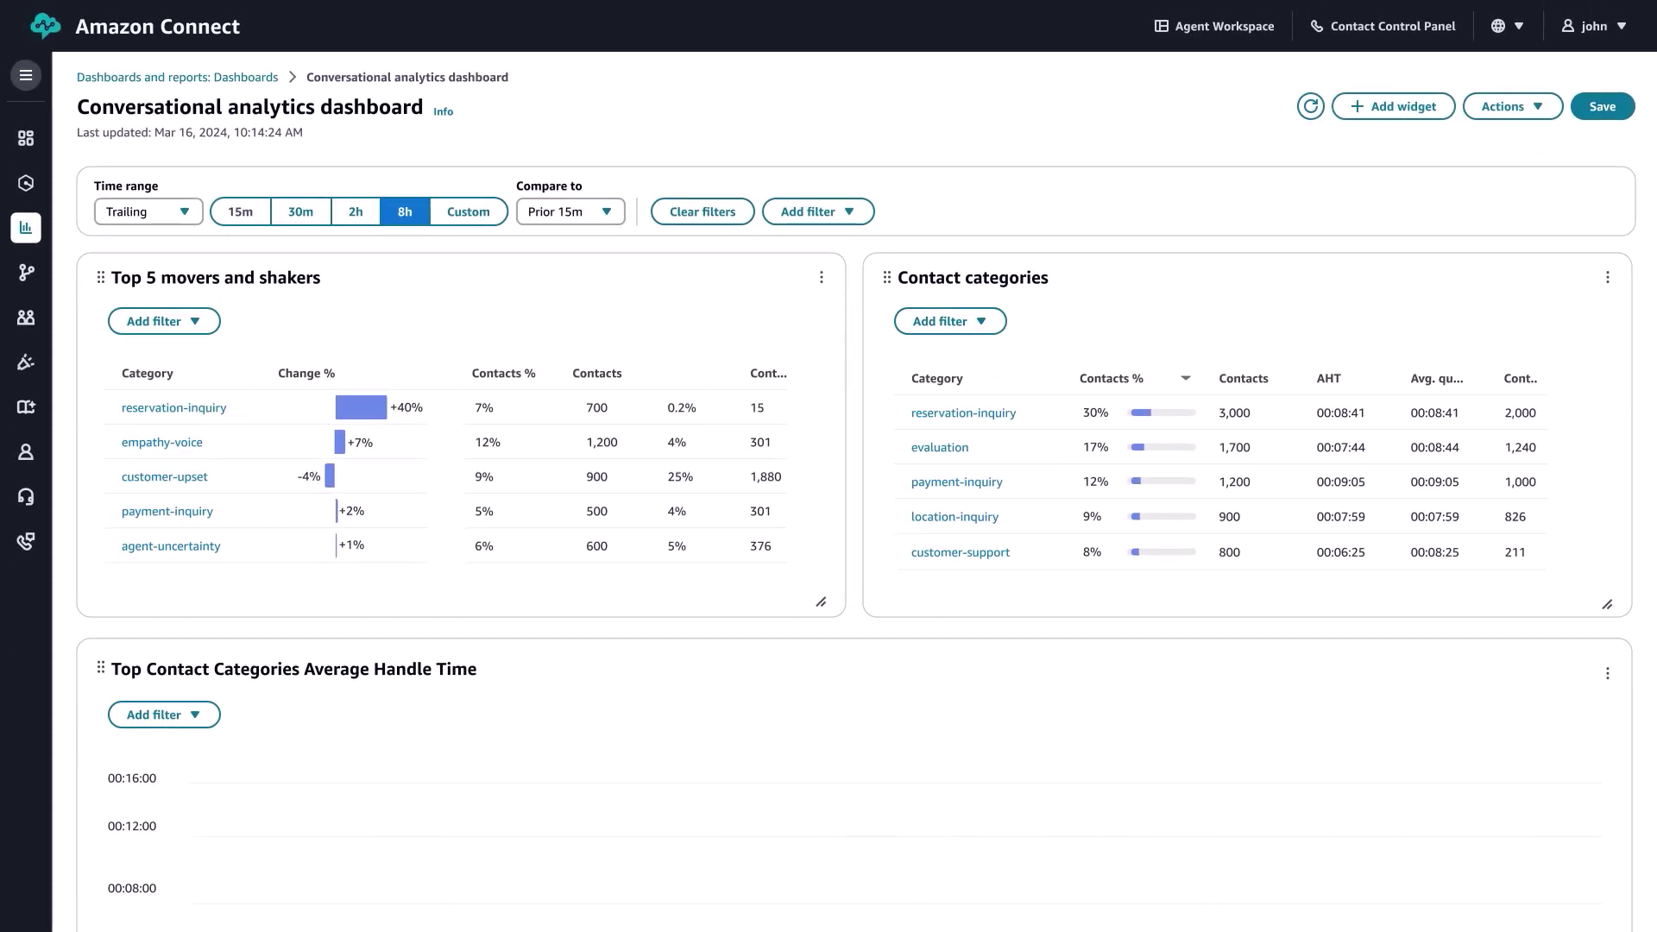
{"action": "scroll", "coordinate": [829, 518], "scroll_direction": "down", "scroll_amount": 10}
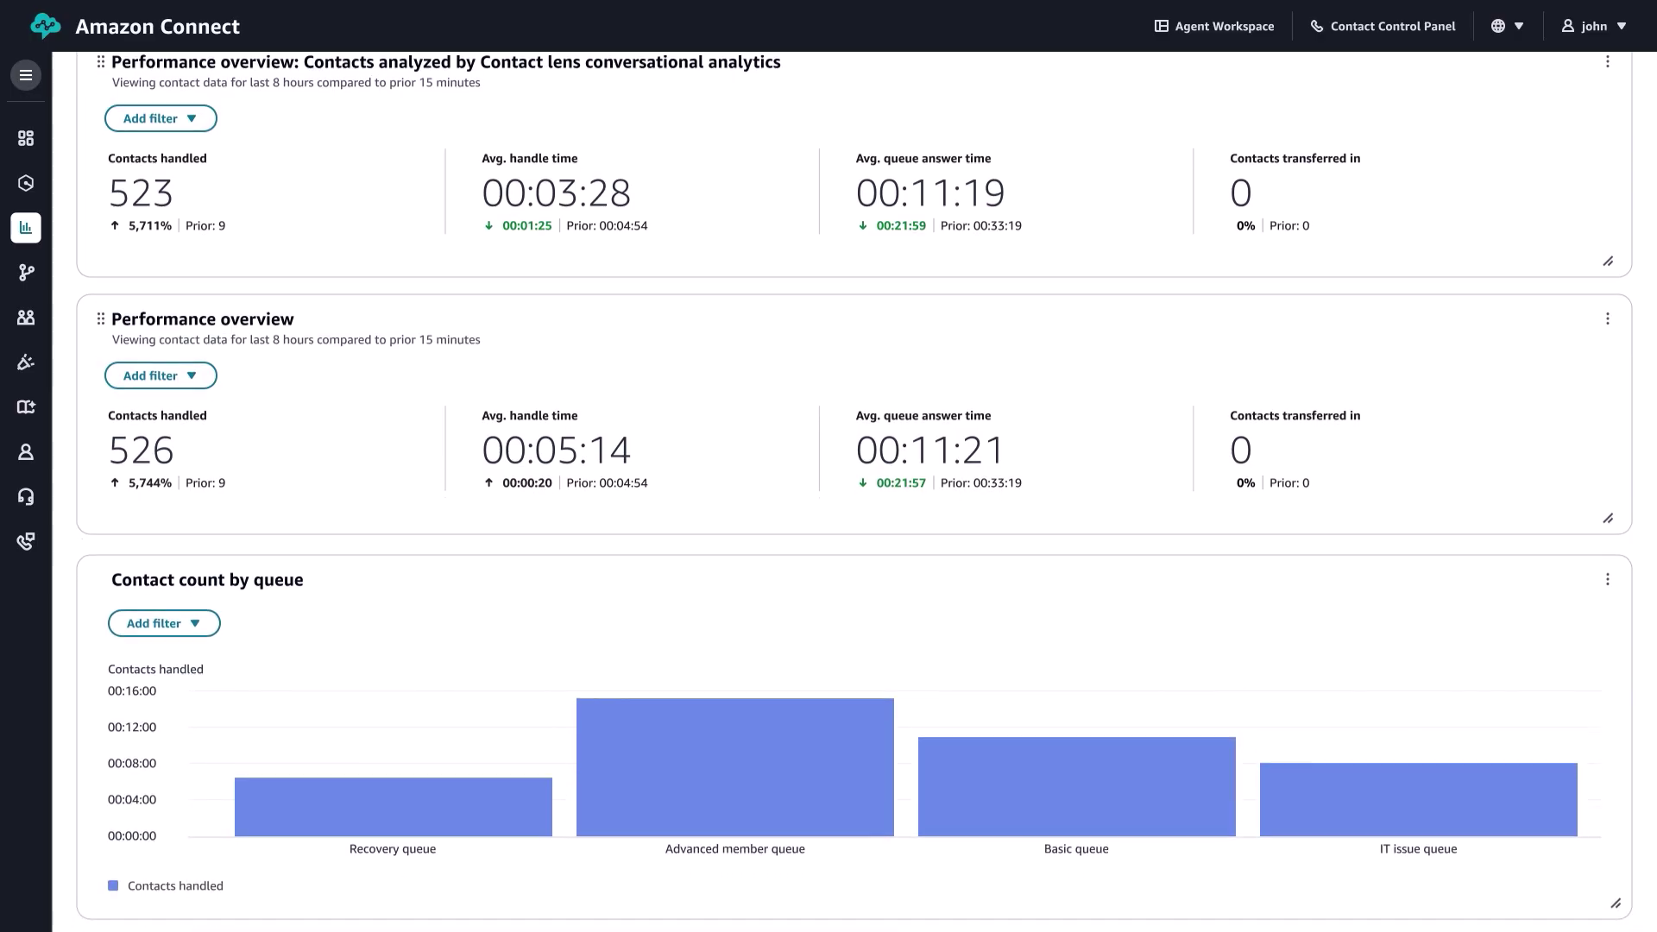
{"action": "scroll", "coordinate": [829, 518], "scroll_direction": "down", "scroll_amount": 3}
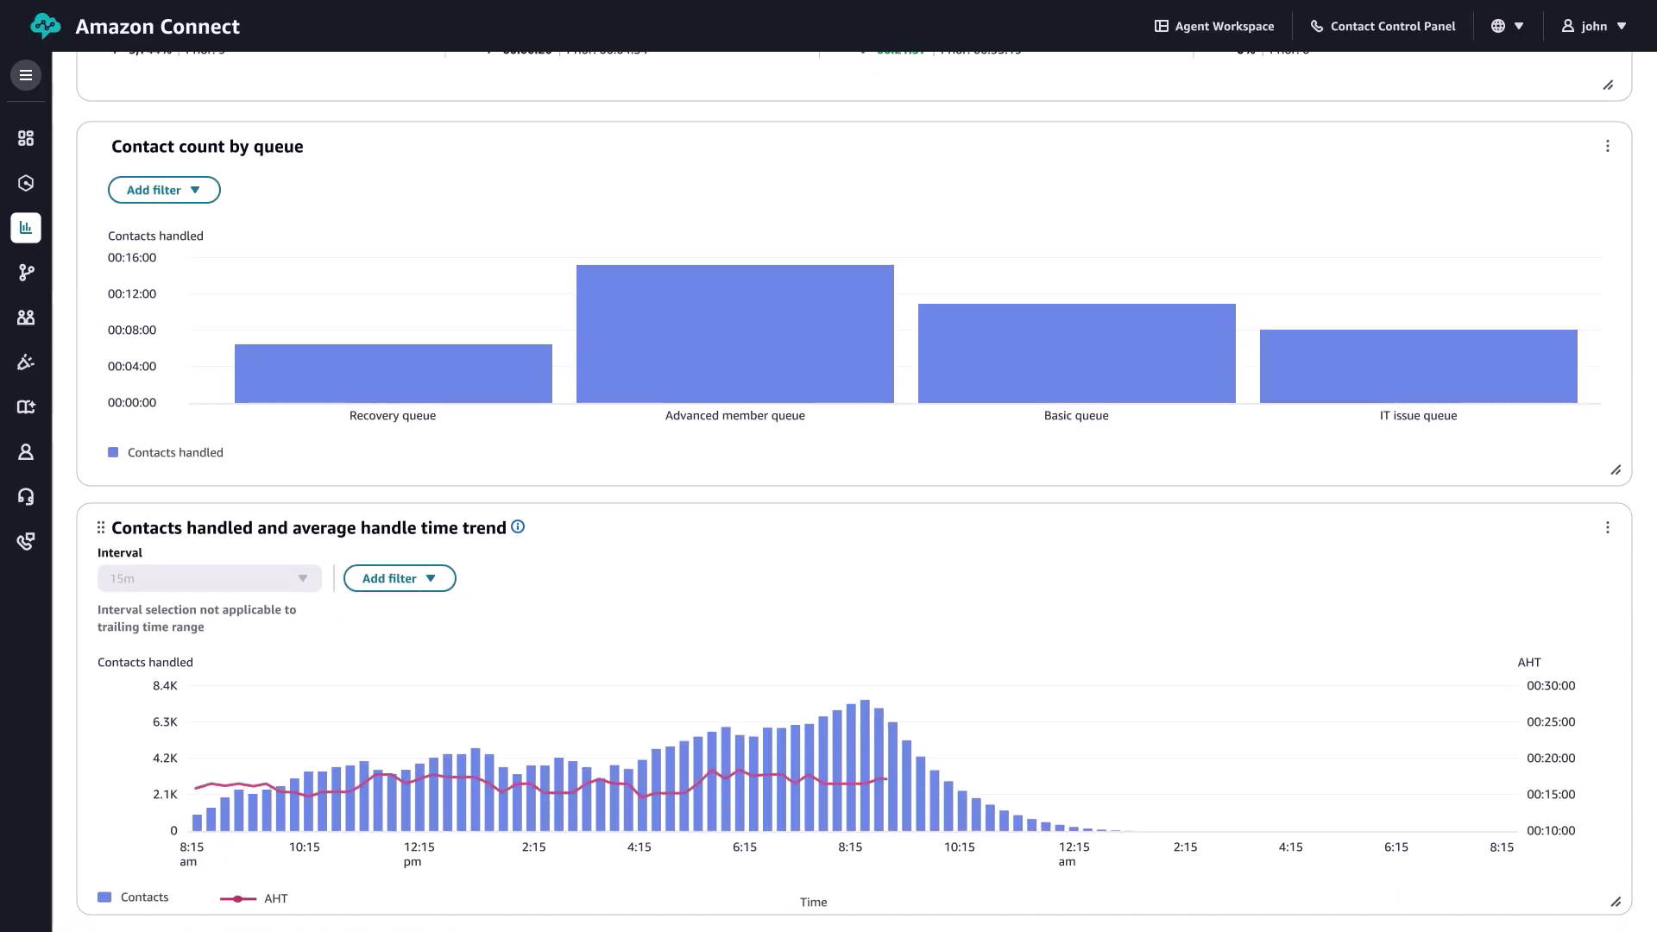